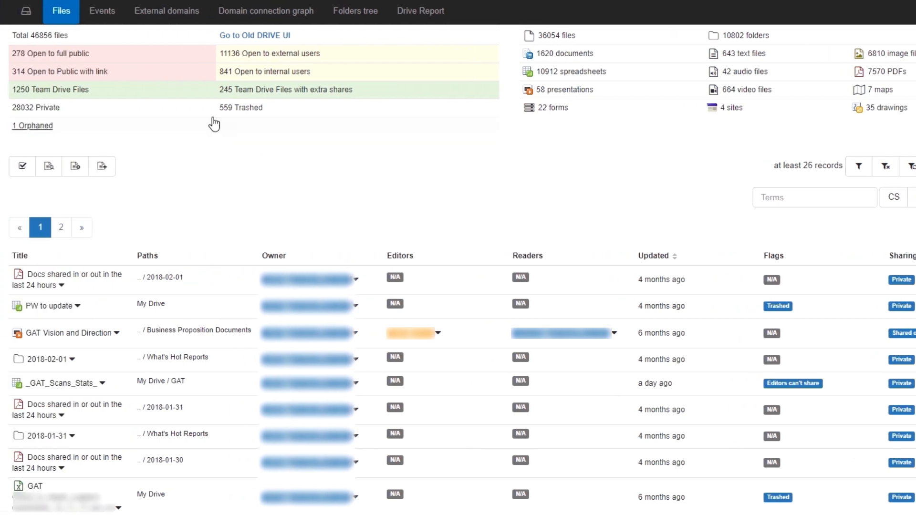
# Step: Filter the Drive files to those open to public with link, adding a rule for type equal to Document
pyautogui.click(153, 78)
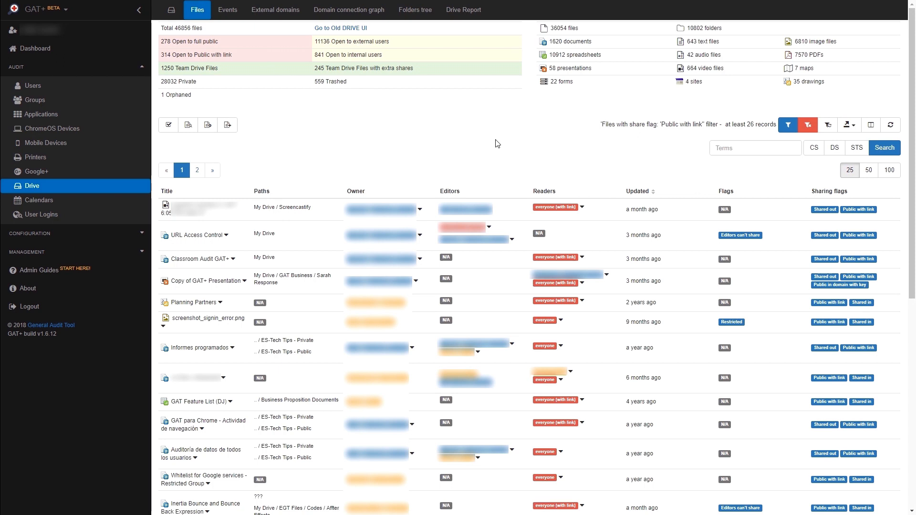
pyautogui.click(788, 127)
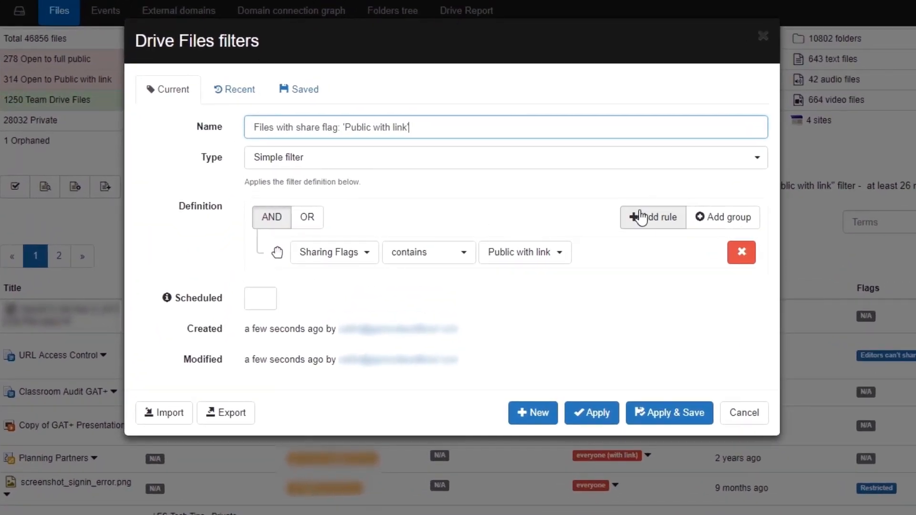
pyautogui.click(639, 218)
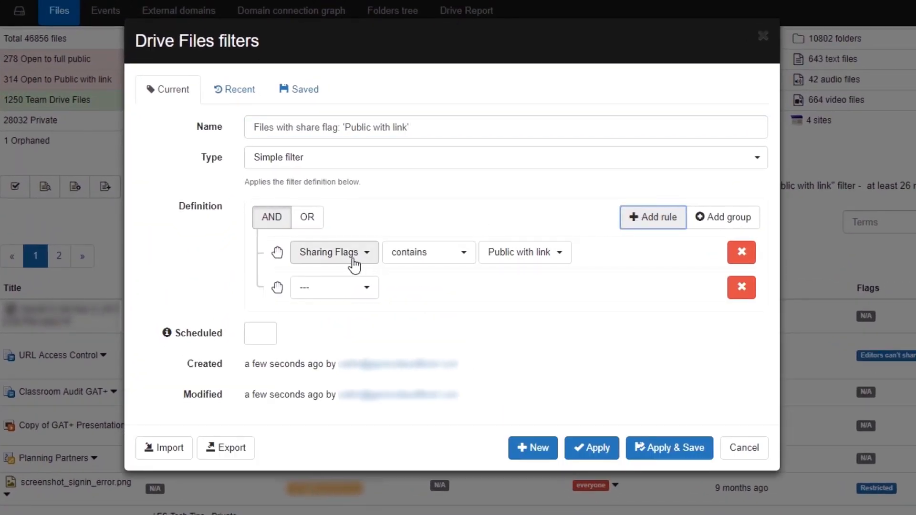
pyautogui.click(345, 289)
pyautogui.click(339, 383)
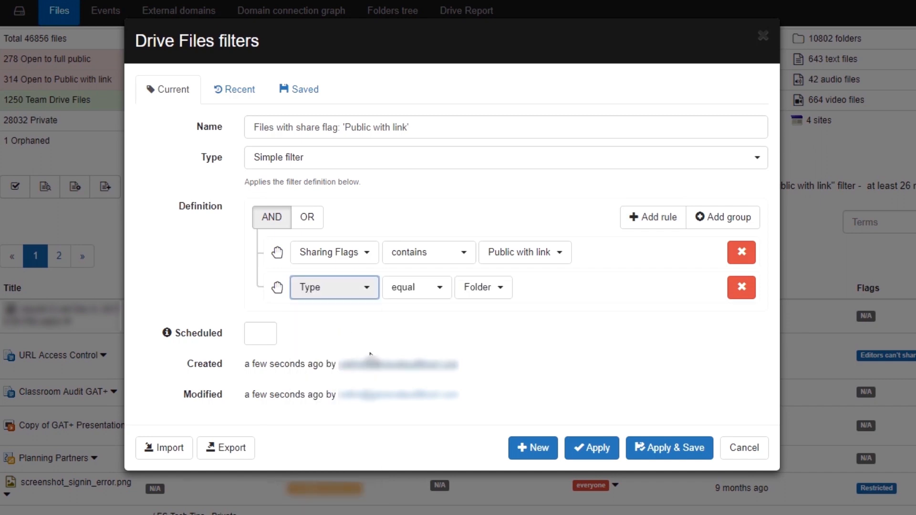
pyautogui.click(479, 290)
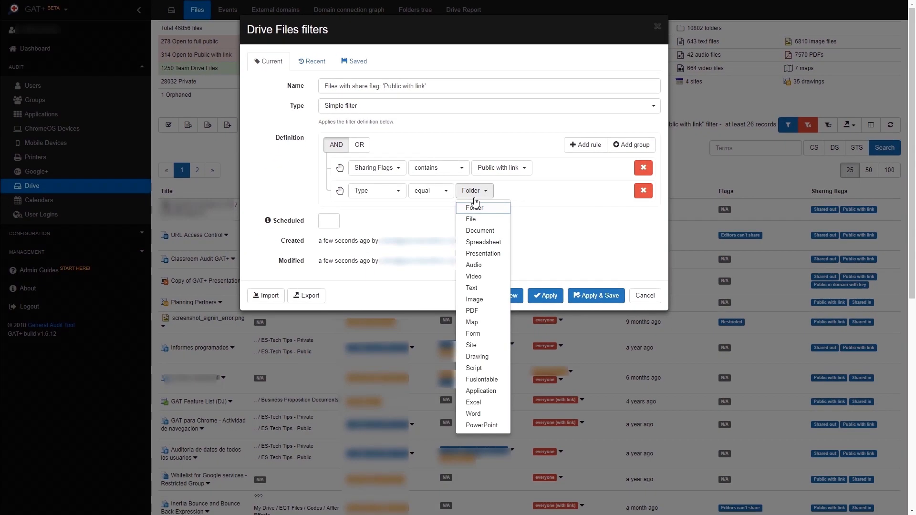
pyautogui.click(480, 231)
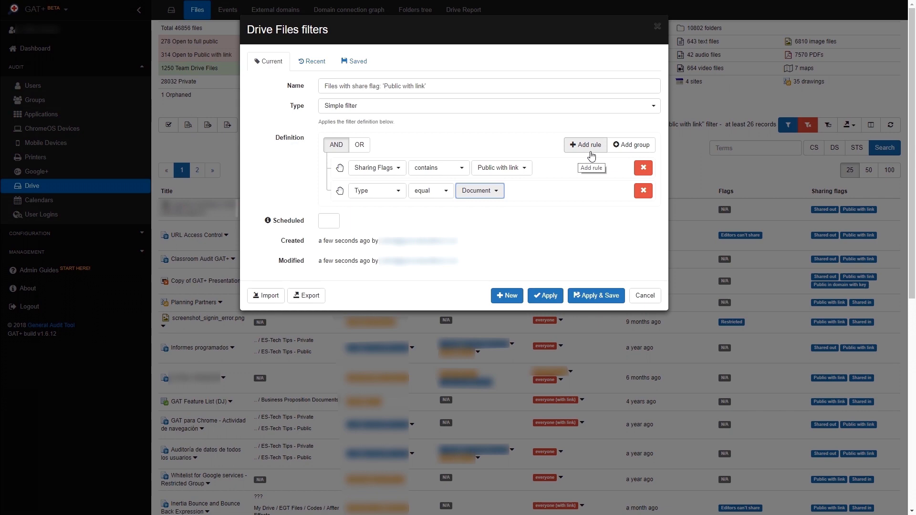
pyautogui.click(562, 299)
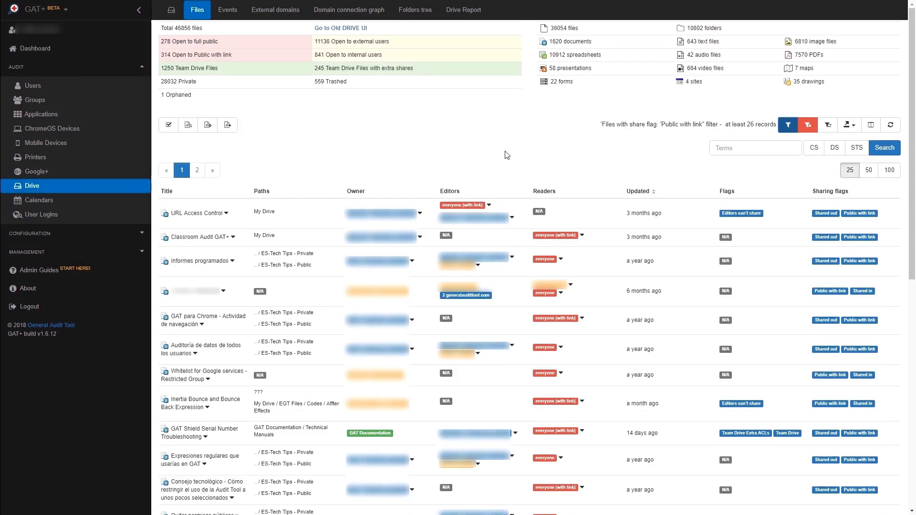
# Step: Examine the permission removal options for public and external users of the filtered files, and the available export formats
pyautogui.click(489, 205)
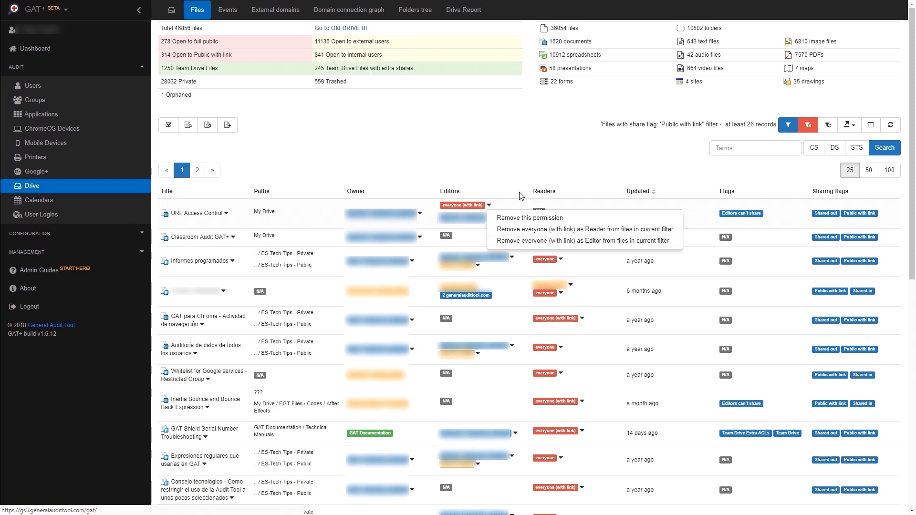
pyautogui.click(562, 260)
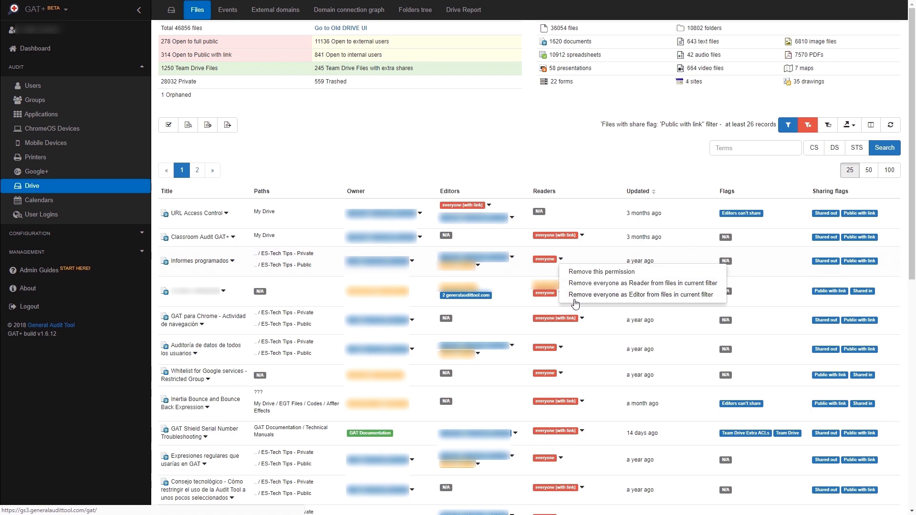
pyautogui.click(478, 266)
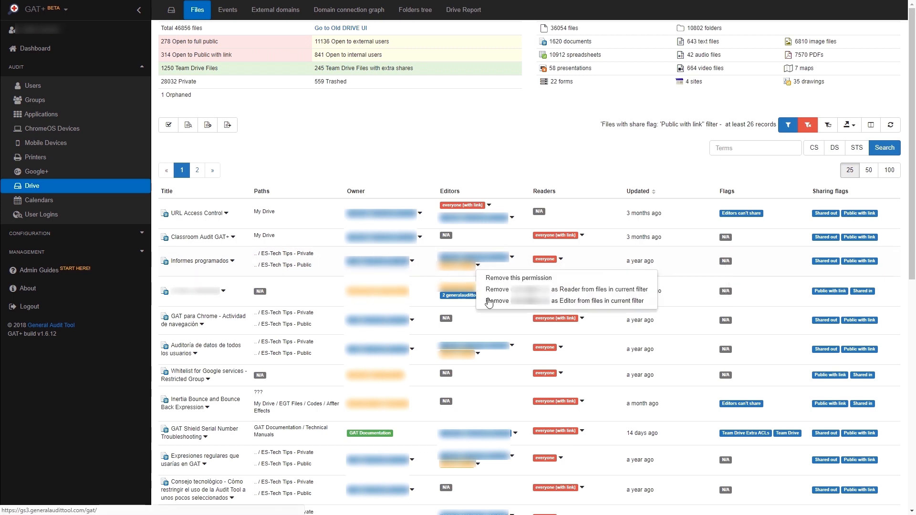
pyautogui.click(490, 301)
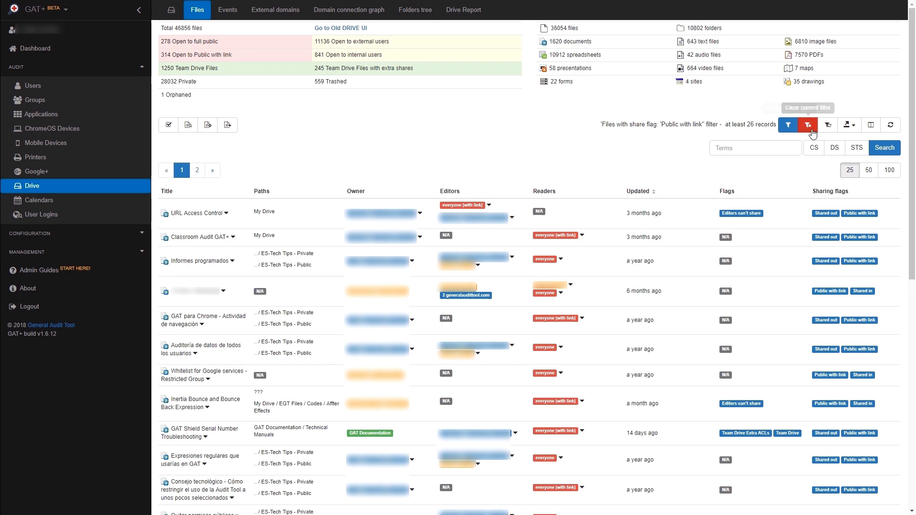
pyautogui.click(846, 127)
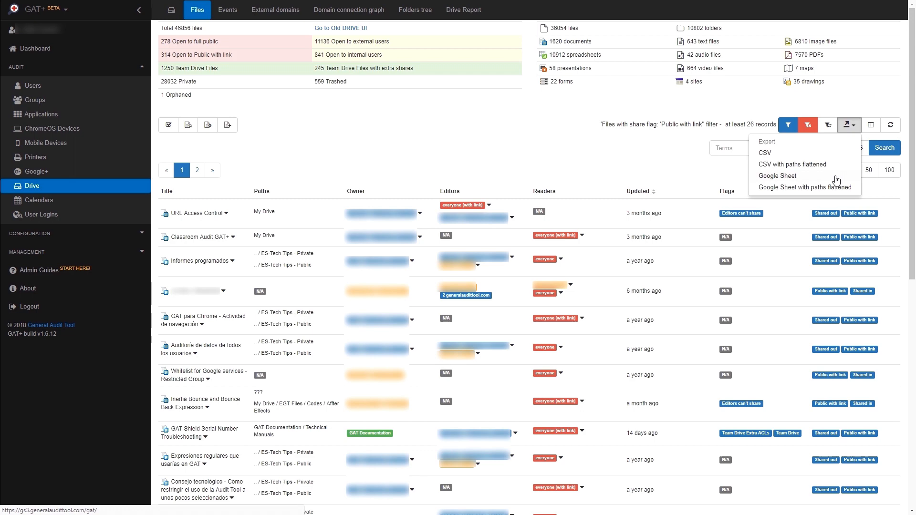
# Step: Change the current filter to a User/Group/OU search for organization "/" with owned files only
pyautogui.click(786, 127)
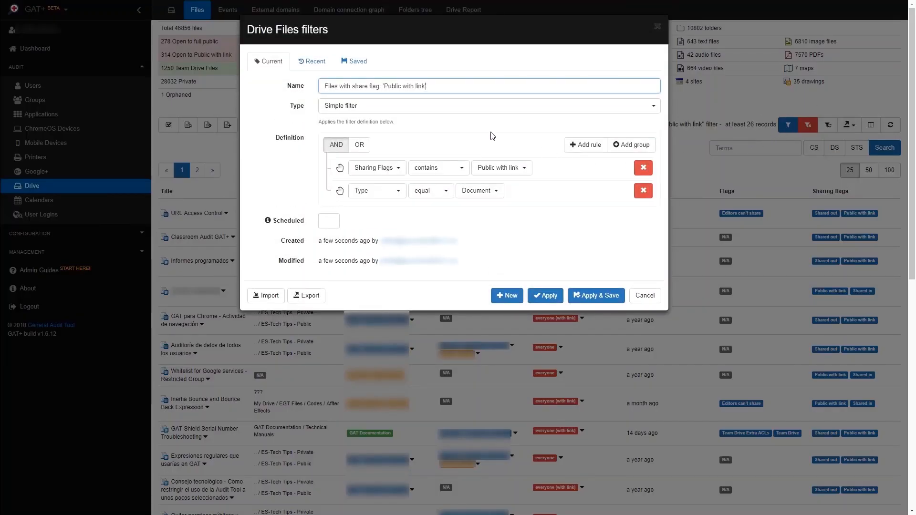
pyautogui.click(448, 112)
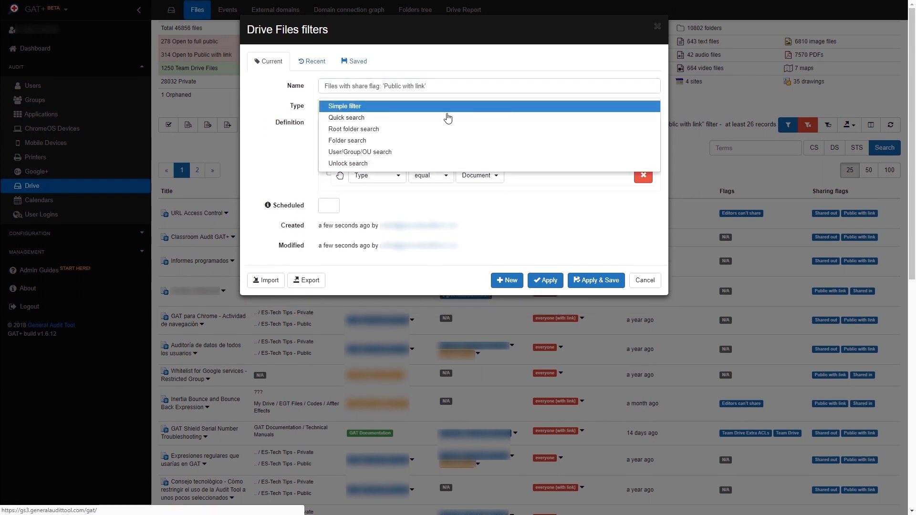
pyautogui.click(418, 155)
pyautogui.click(442, 151)
pyautogui.write('/marketing')
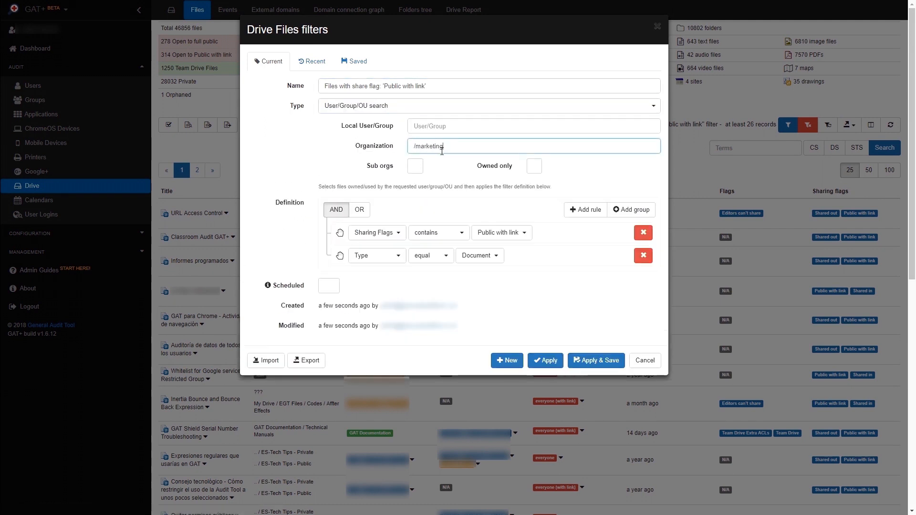
pyautogui.click(534, 166)
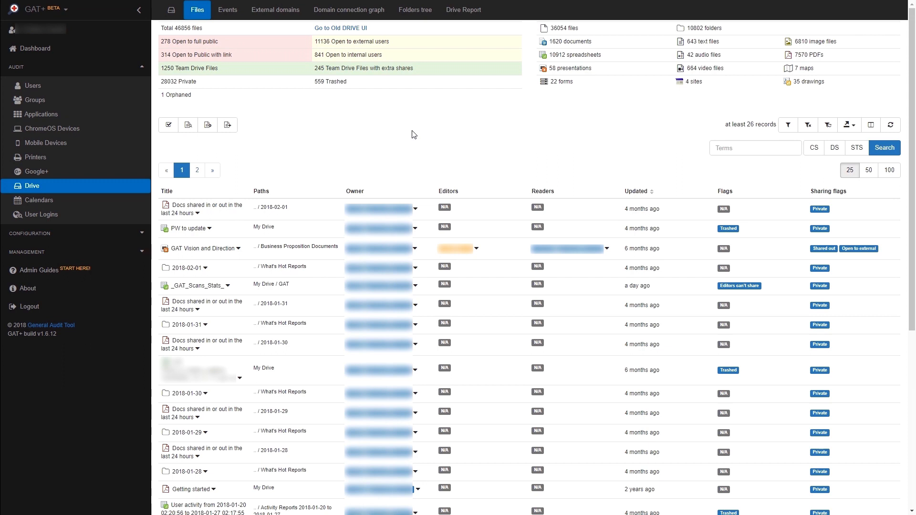
# Step: Make the Drive file list selectable and select all files on the page
pyautogui.click(169, 129)
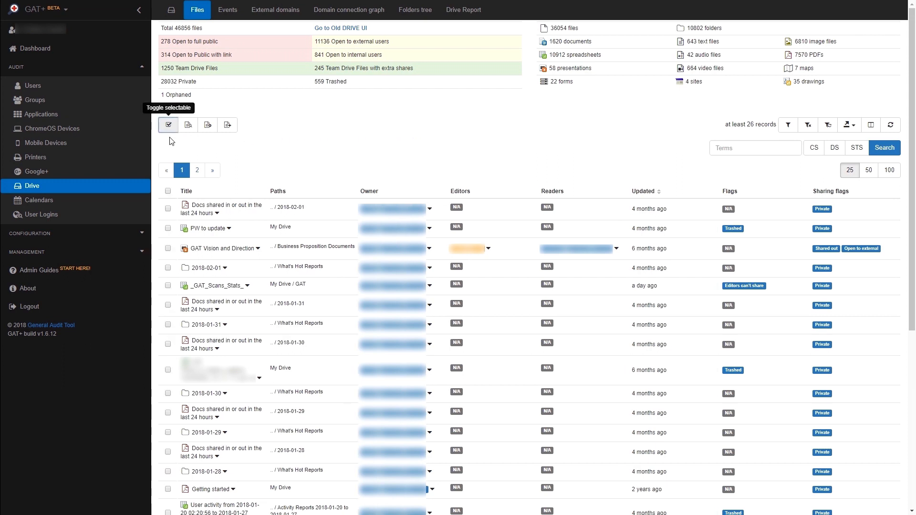
pyautogui.click(168, 208)
pyautogui.click(168, 228)
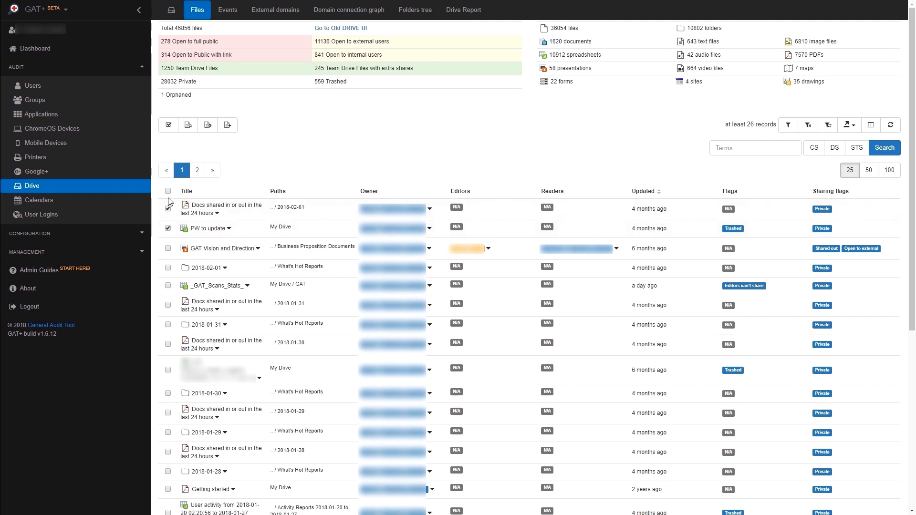
pyautogui.click(168, 249)
pyautogui.click(168, 268)
pyautogui.click(168, 192)
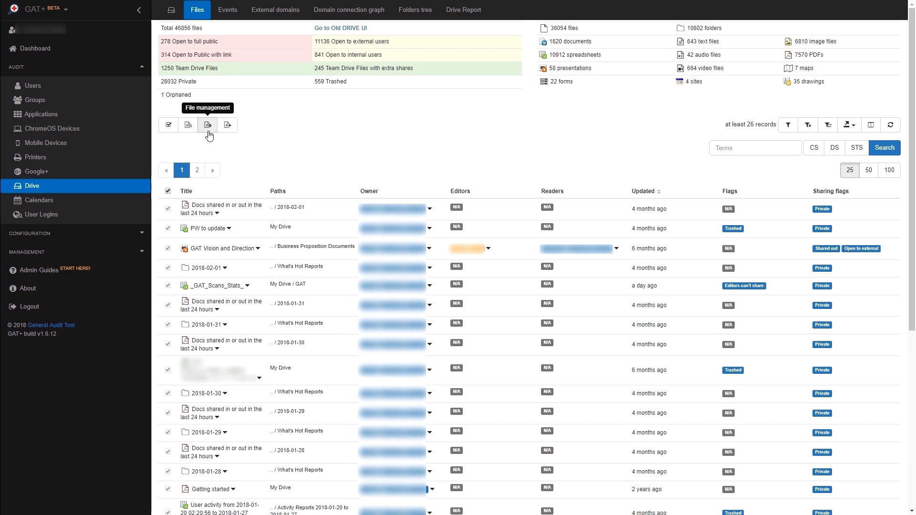
# Step: Examine the File management options for changing ownership and adding or removing permissions, closing the dialog without sending a request
pyautogui.click(208, 125)
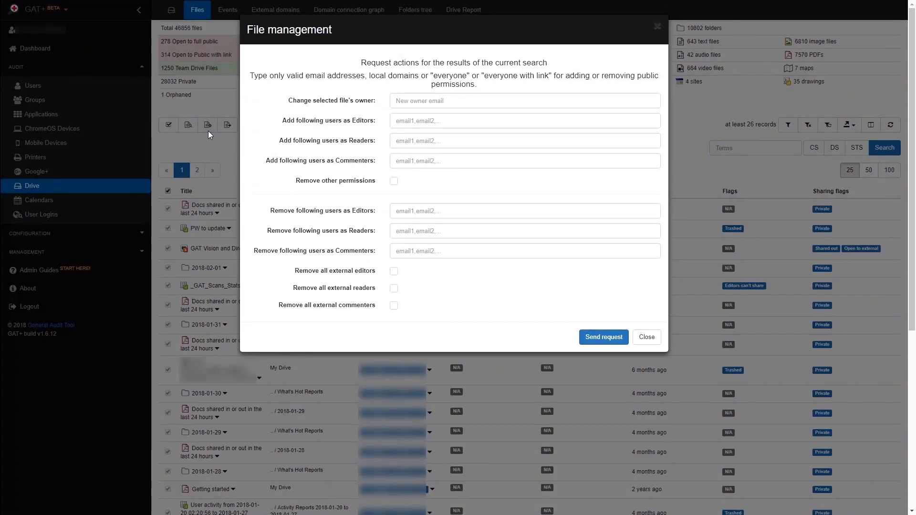
pyautogui.click(477, 97)
pyautogui.click(474, 123)
pyautogui.click(472, 142)
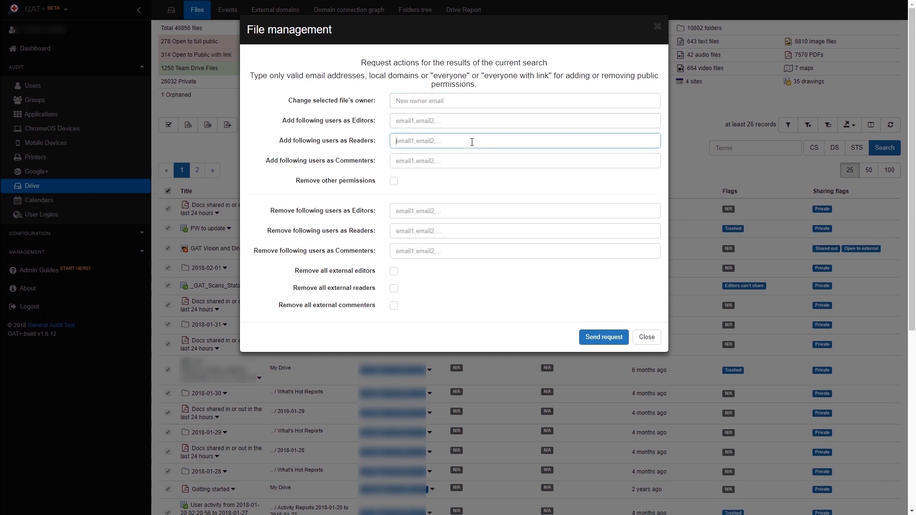
pyautogui.click(394, 181)
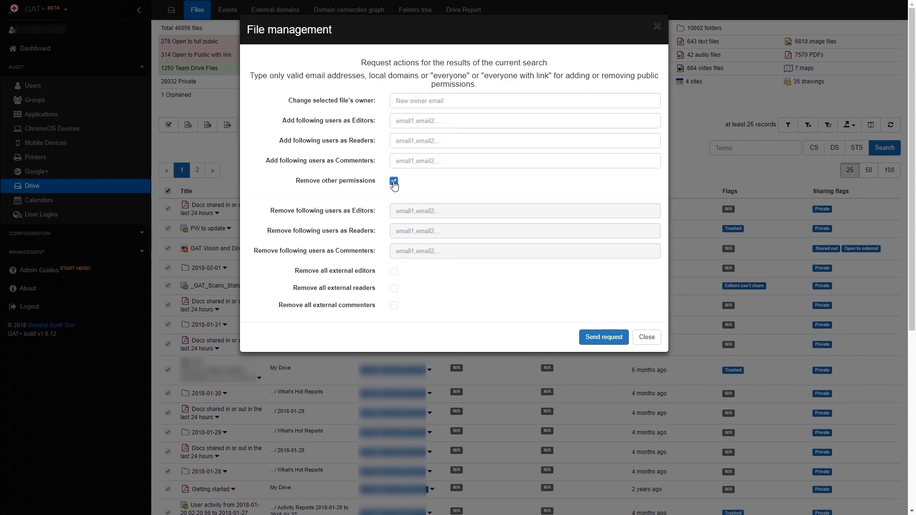
pyautogui.click(393, 181)
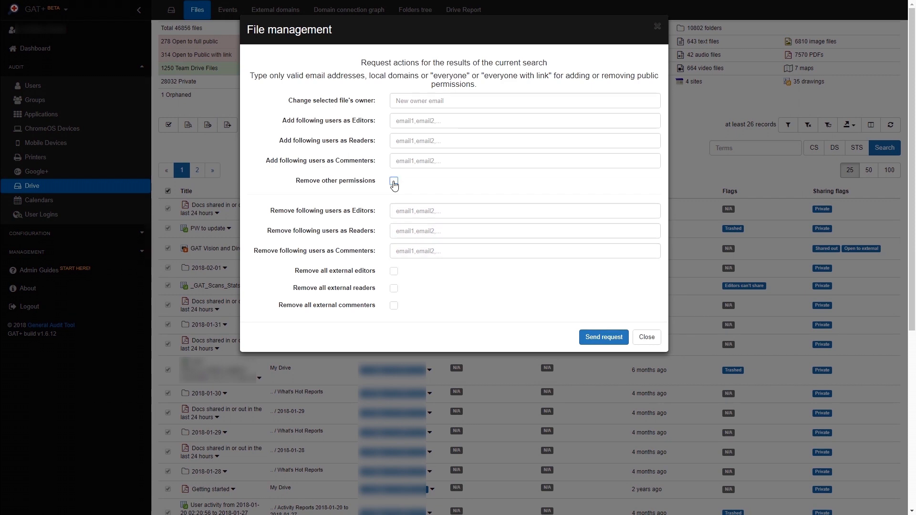
pyautogui.click(462, 212)
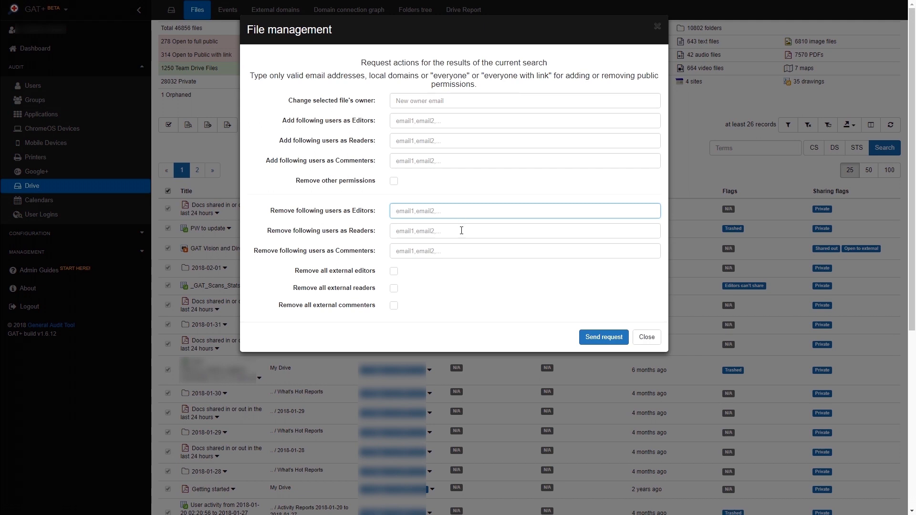
pyautogui.click(462, 231)
pyautogui.click(460, 251)
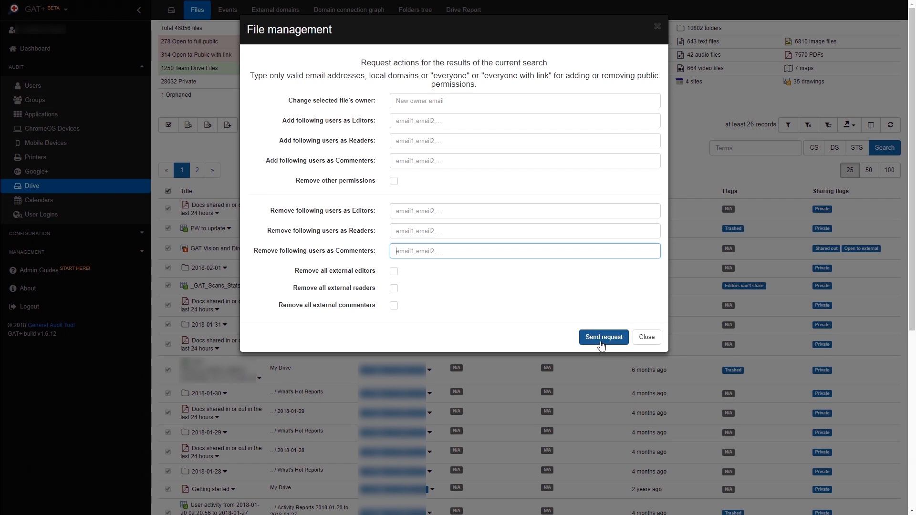
pyautogui.click(647, 338)
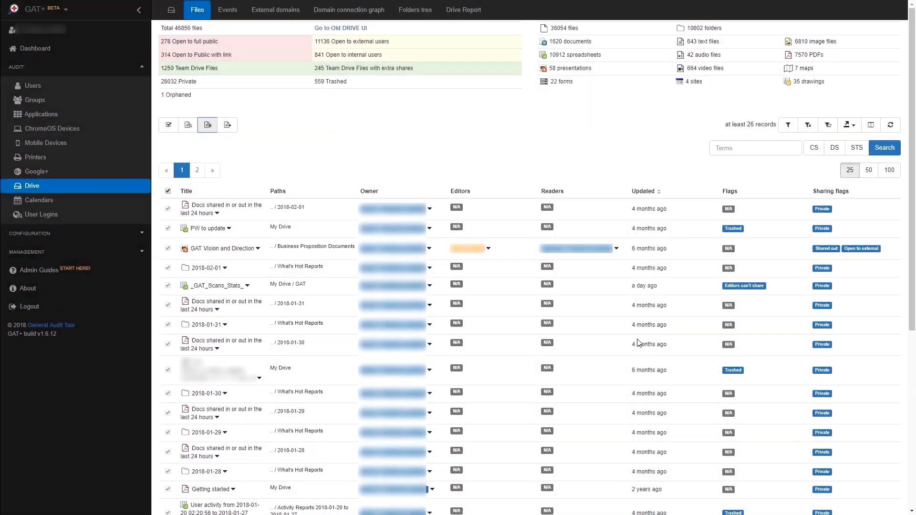
# Step: Prepare a new request to access the contents of the current search results until 31/05/2018, without a message
pyautogui.click(188, 126)
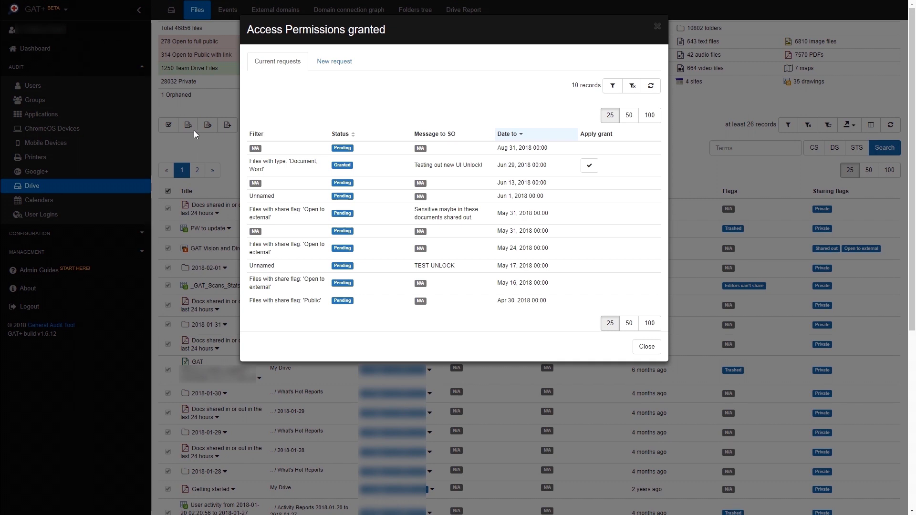
pyautogui.click(340, 65)
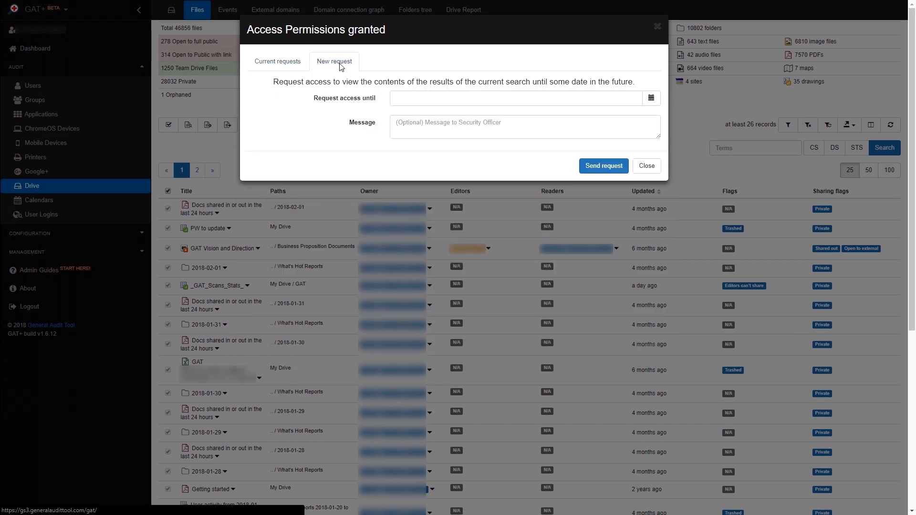
pyautogui.click(652, 100)
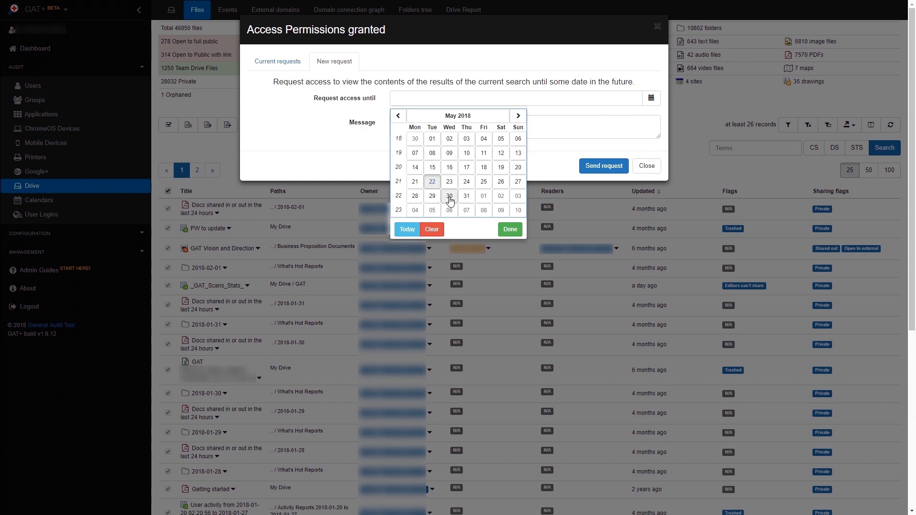
pyautogui.click(466, 196)
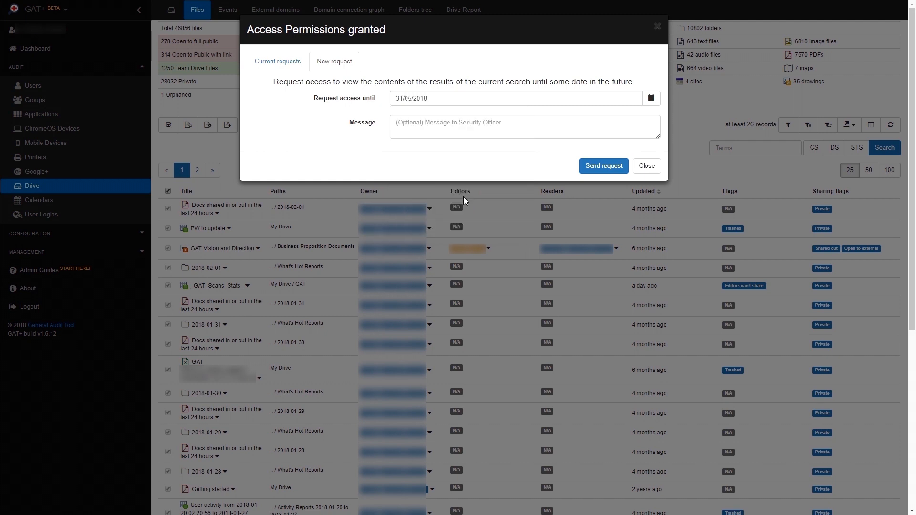
pyautogui.click(458, 132)
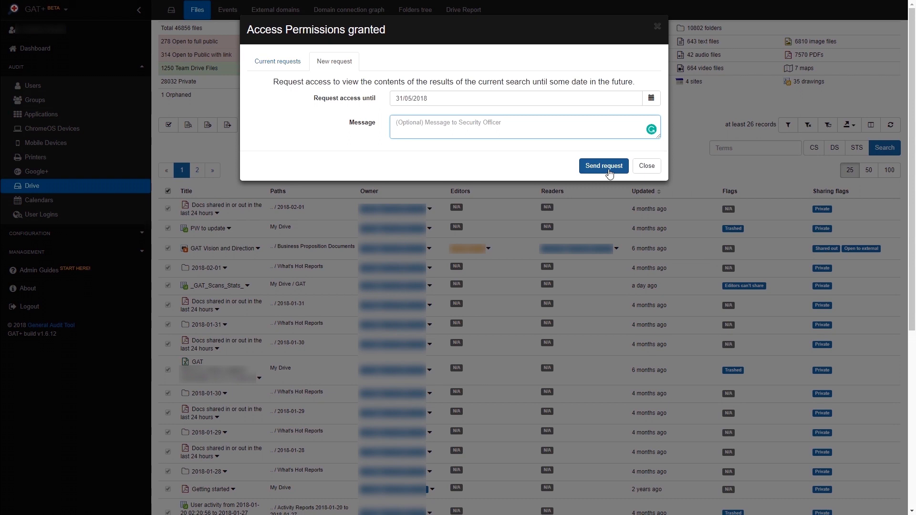
# Step: Apply the granted access request for files of type Document and Word, and view the actions offered for several of its files
pyautogui.click(287, 66)
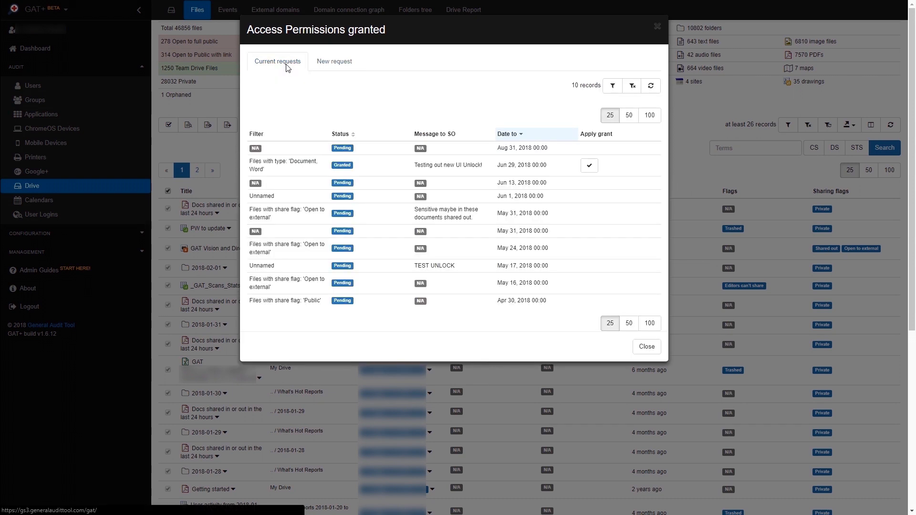
pyautogui.click(591, 170)
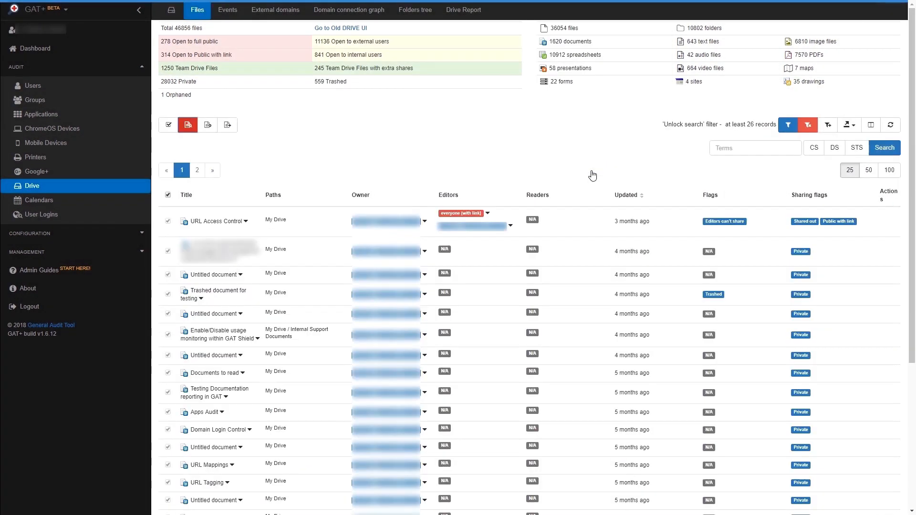
pyautogui.click(889, 221)
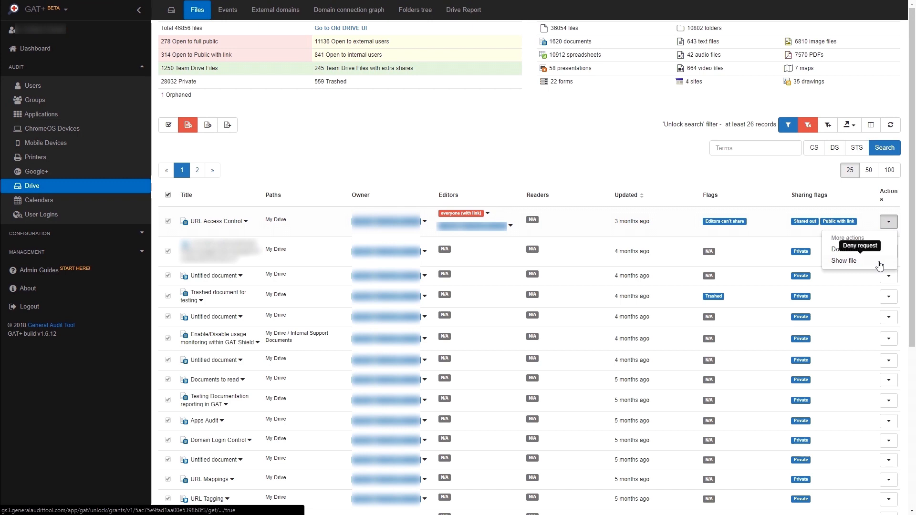
pyautogui.click(888, 276)
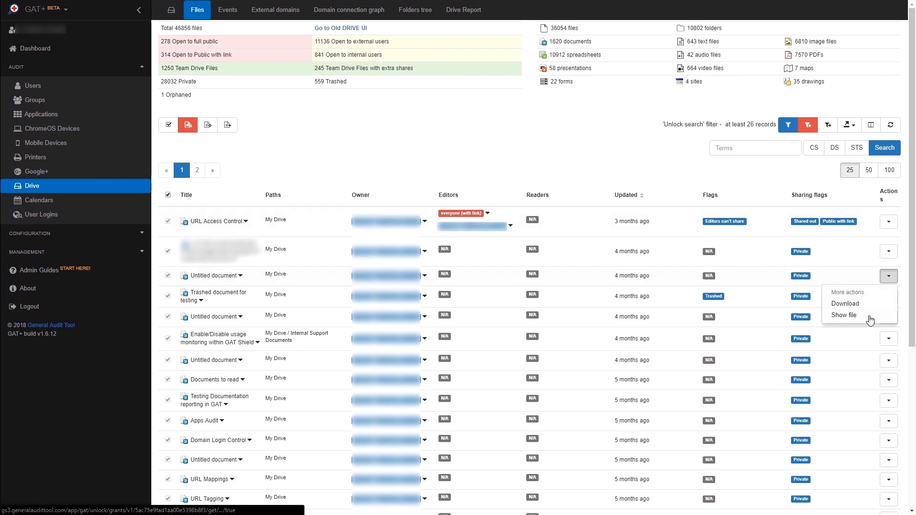
pyautogui.click(886, 339)
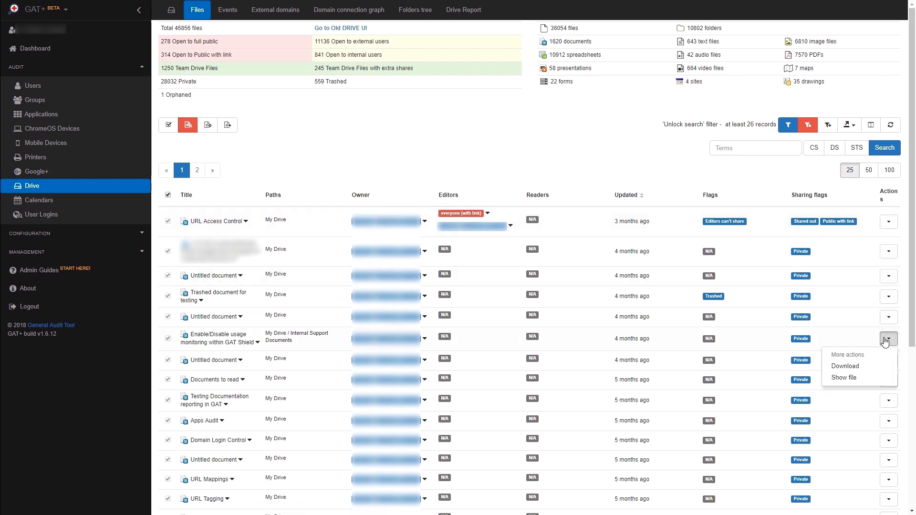
# Step: Show the contents of the document "Enable/Disable usage monitoring within GAT Shield" through the granted access
pyautogui.click(872, 379)
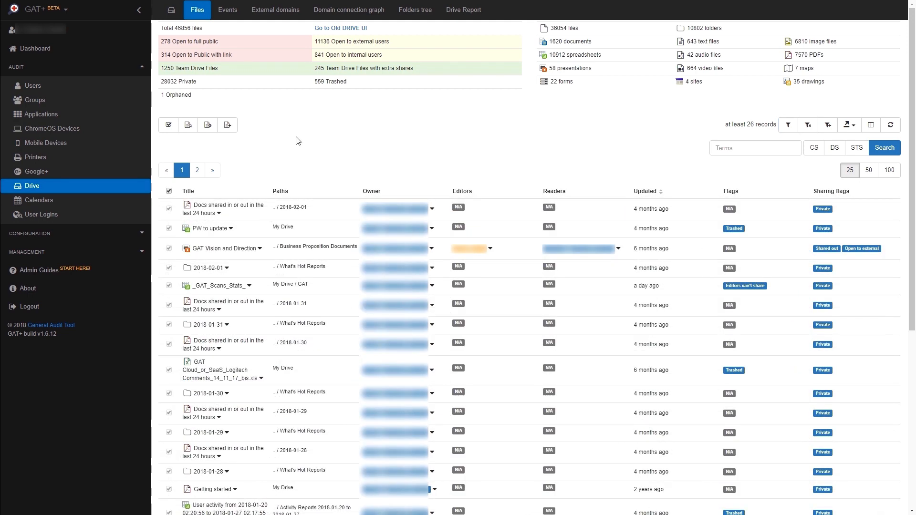
# Step: Filter the Drive files to orphaned ones and set up an orphan fix moving them to the folder Orphaned123 for all users
pyautogui.click(177, 95)
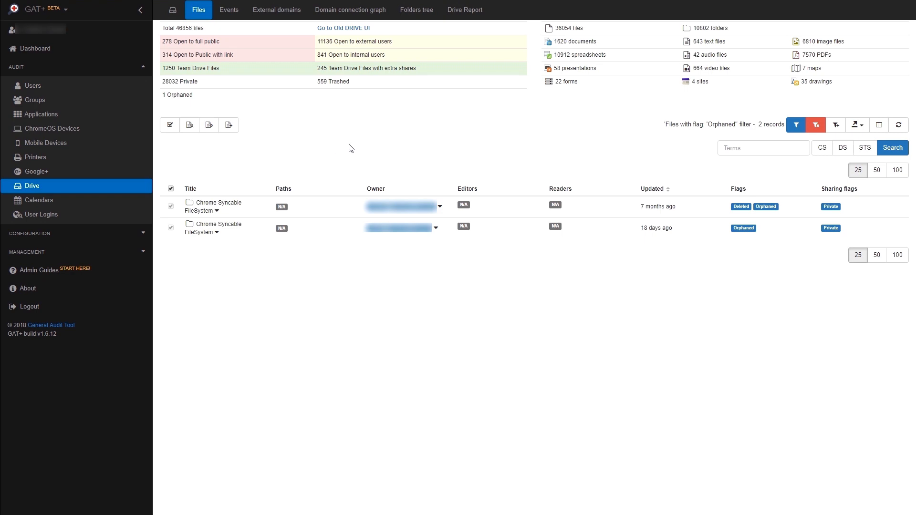
pyautogui.click(233, 130)
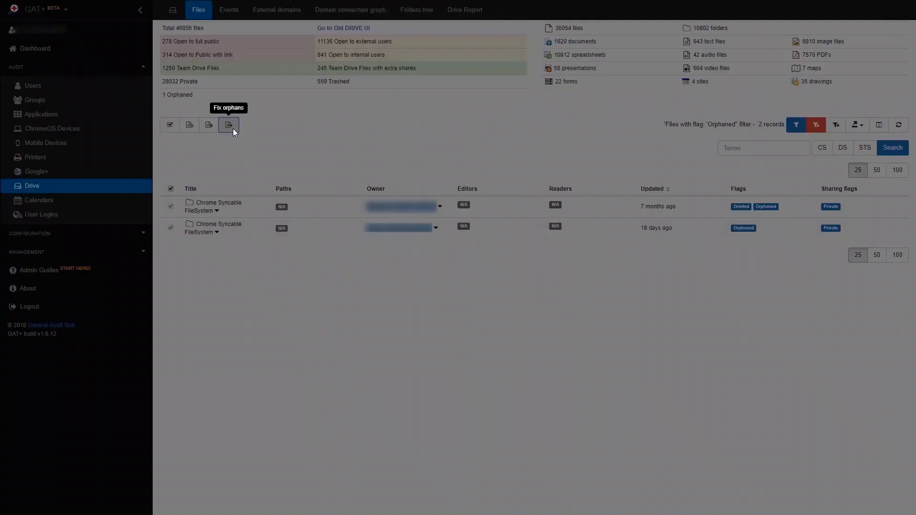
pyautogui.click(477, 67)
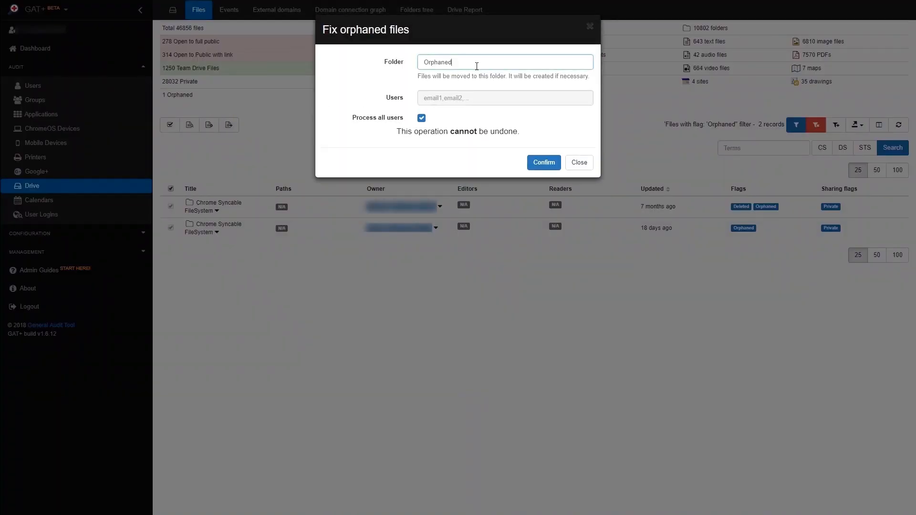
pyautogui.write('123')
pyautogui.click(422, 117)
pyautogui.click(431, 97)
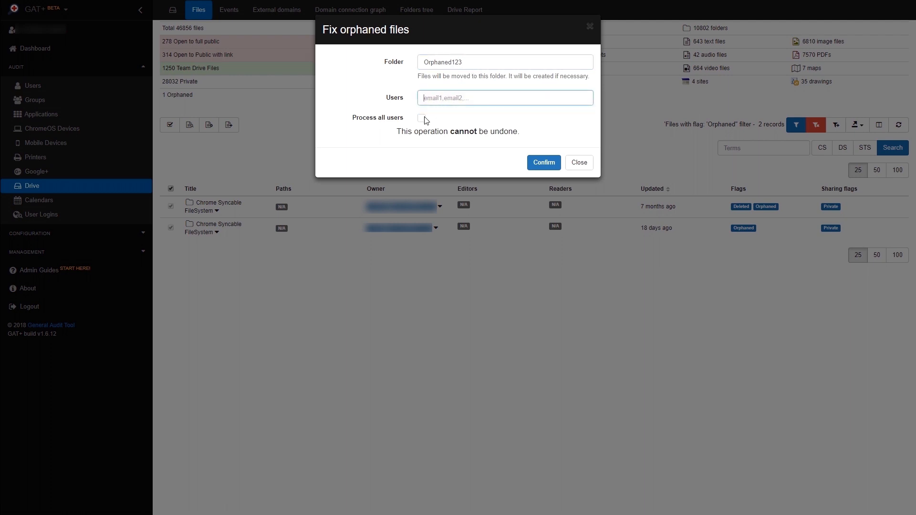
pyautogui.click(422, 118)
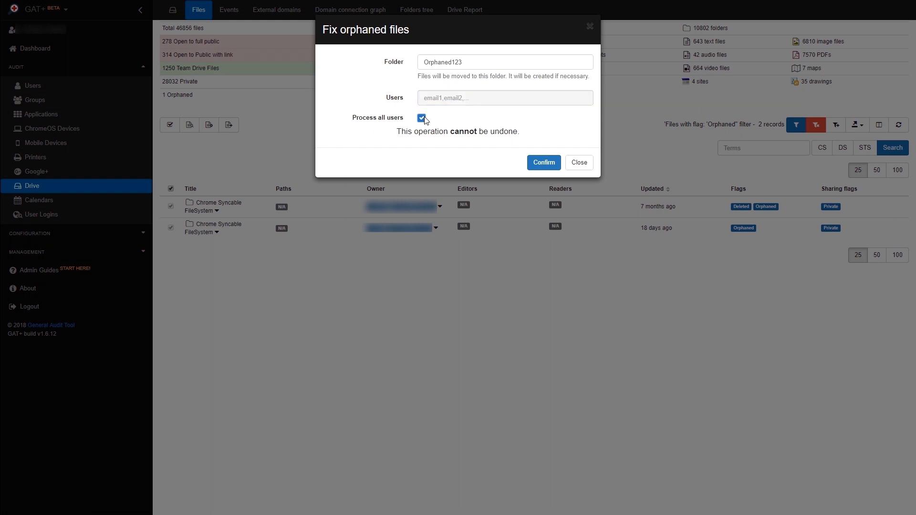